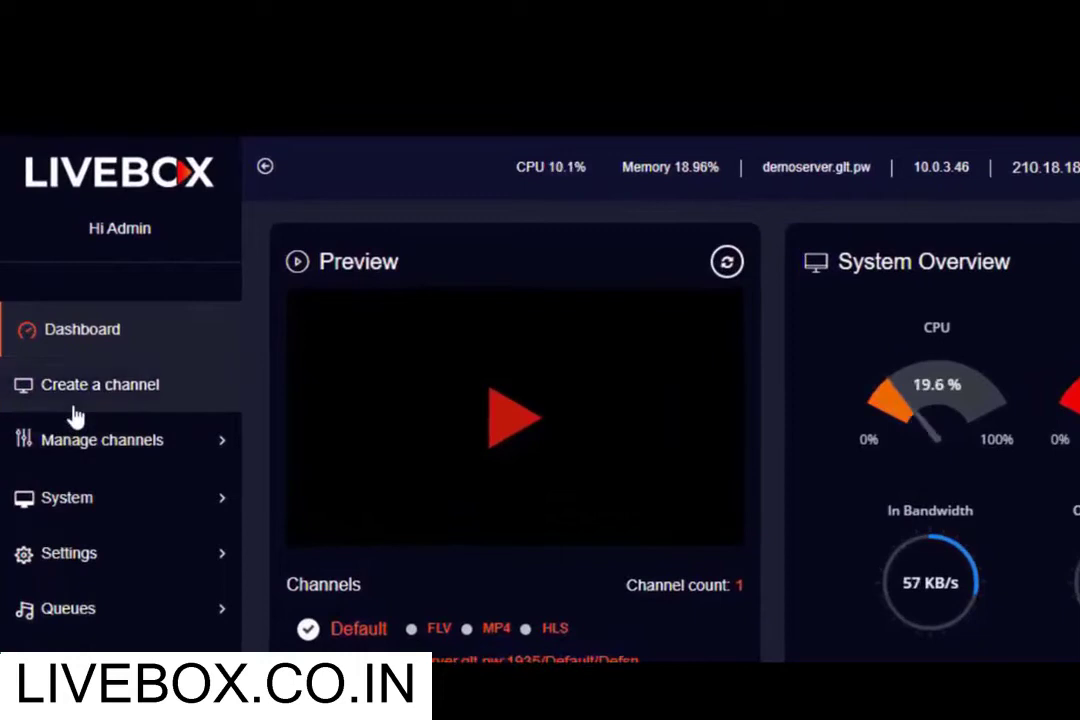
Start a new channel named 'Test' with stream name 'live streaming' and a password.
{"action": "left_click", "coordinate": [74, 404]}
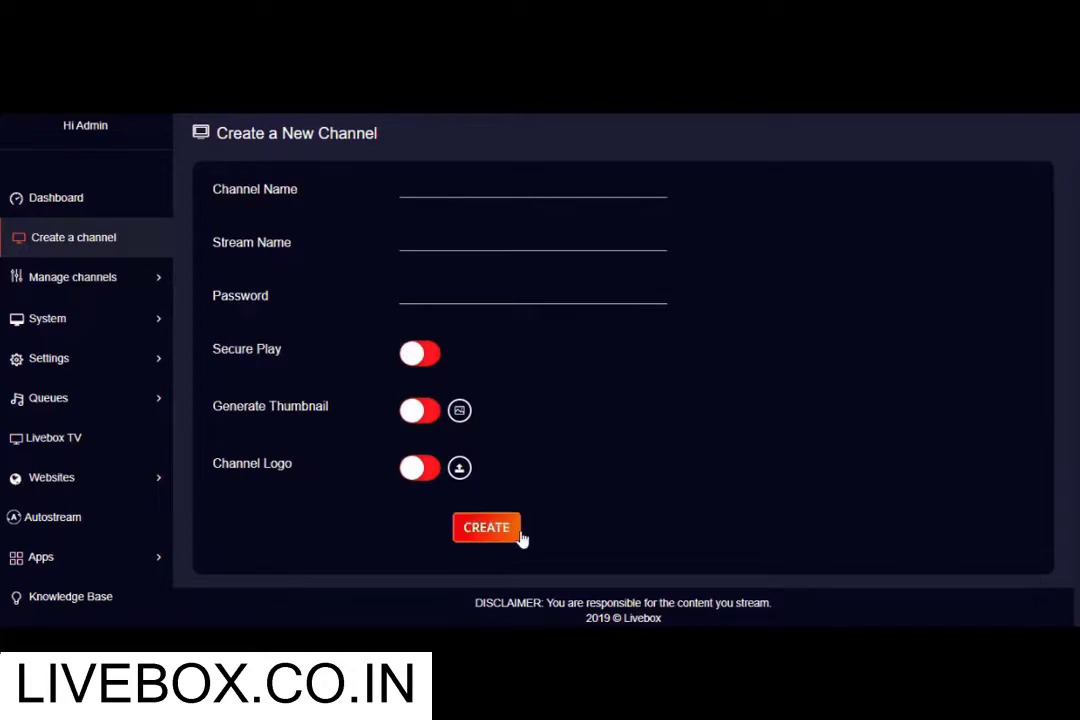
{"action": "left_click", "coordinate": [405, 192]}
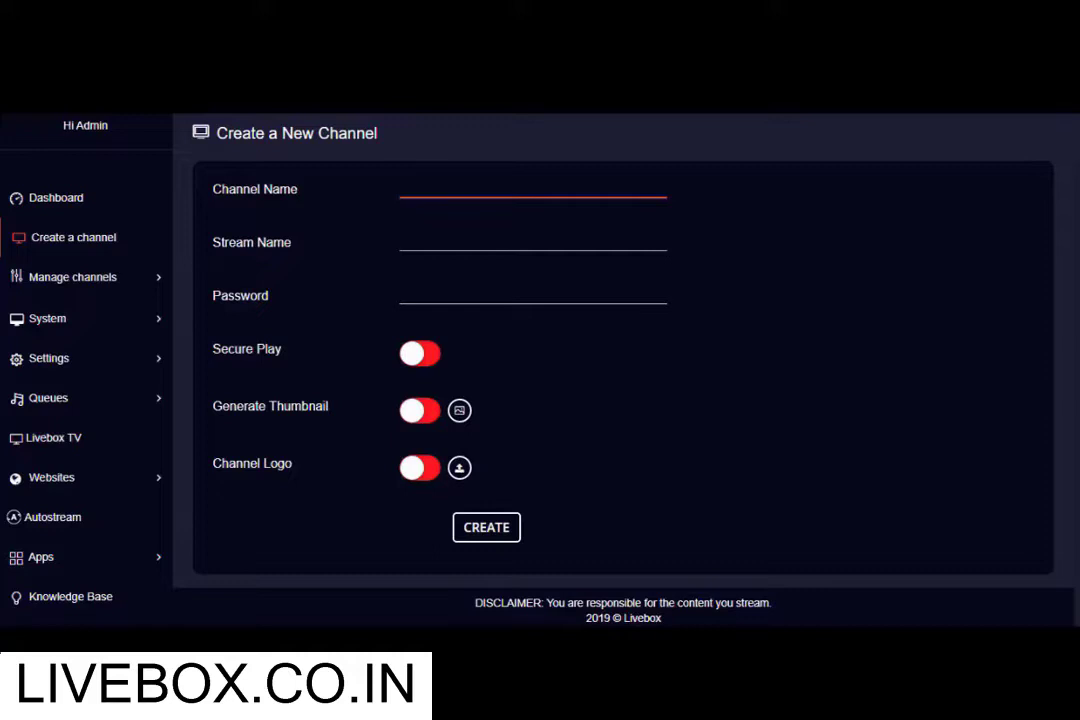
{"action": "left_click", "coordinate": [401, 193]}
{"action": "type", "text": "Test"}
{"action": "key", "text": "Tab"}
{"action": "type", "text": "live streaming"}
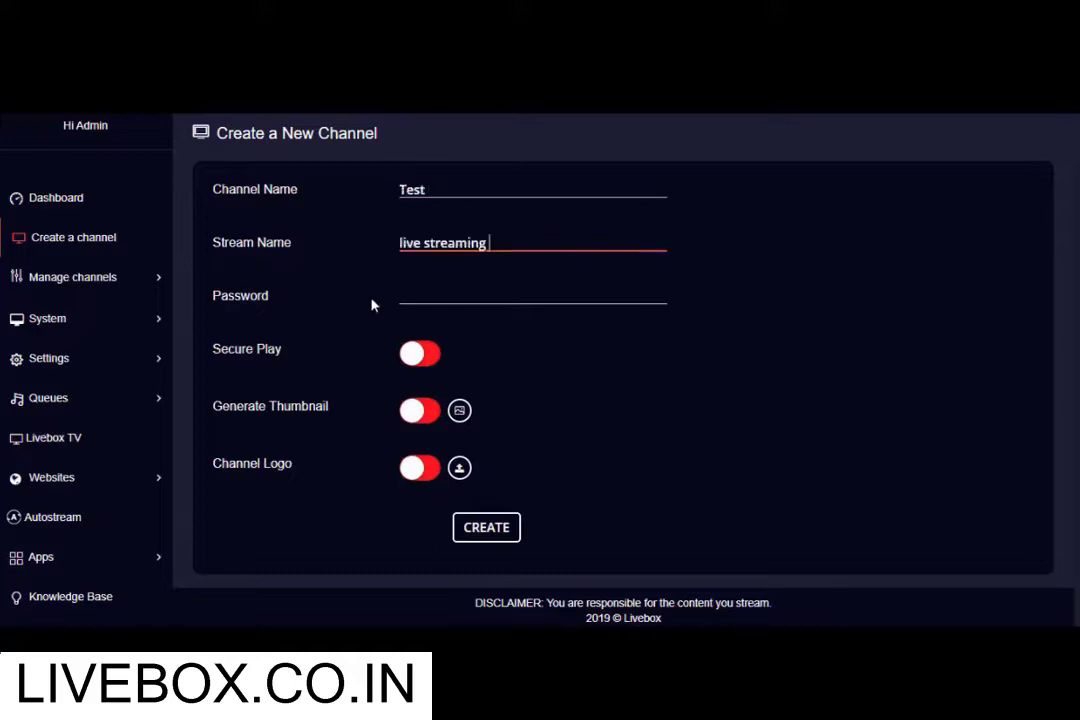
{"action": "key", "text": "Tab"}
{"action": "type", "text": "123@"}
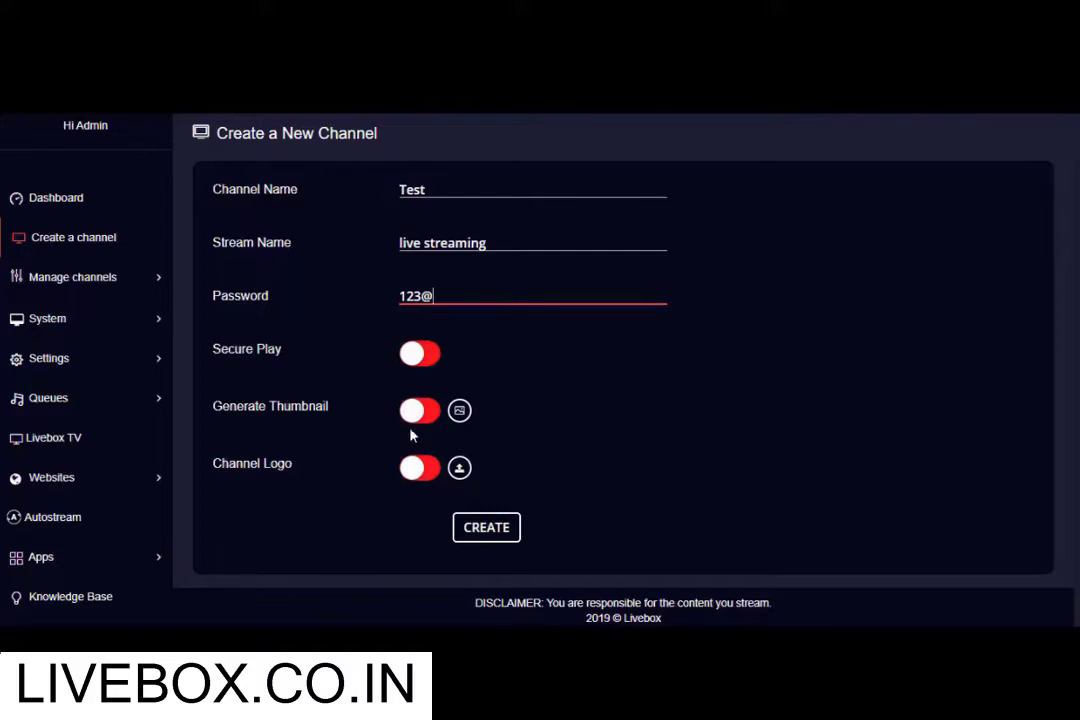
{"action": "left_click", "coordinate": [413, 483]}
Enable a channel logo in the top right corner and create the Test channel.
{"action": "left_click", "coordinate": [413, 480]}
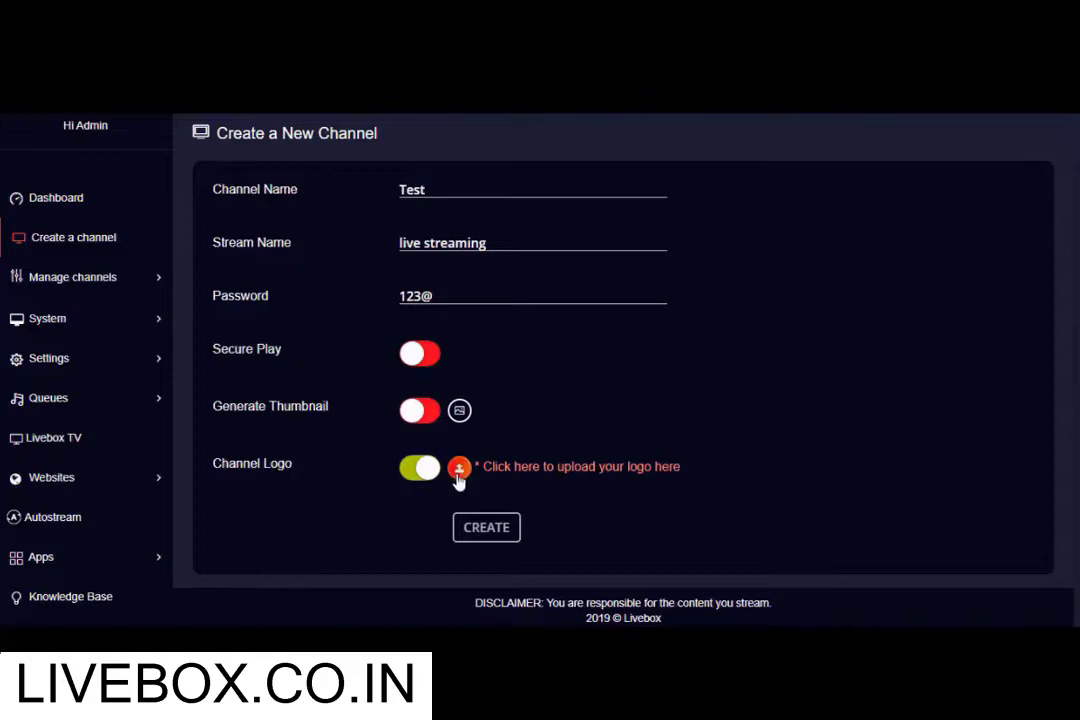
{"action": "left_click", "coordinate": [459, 467]}
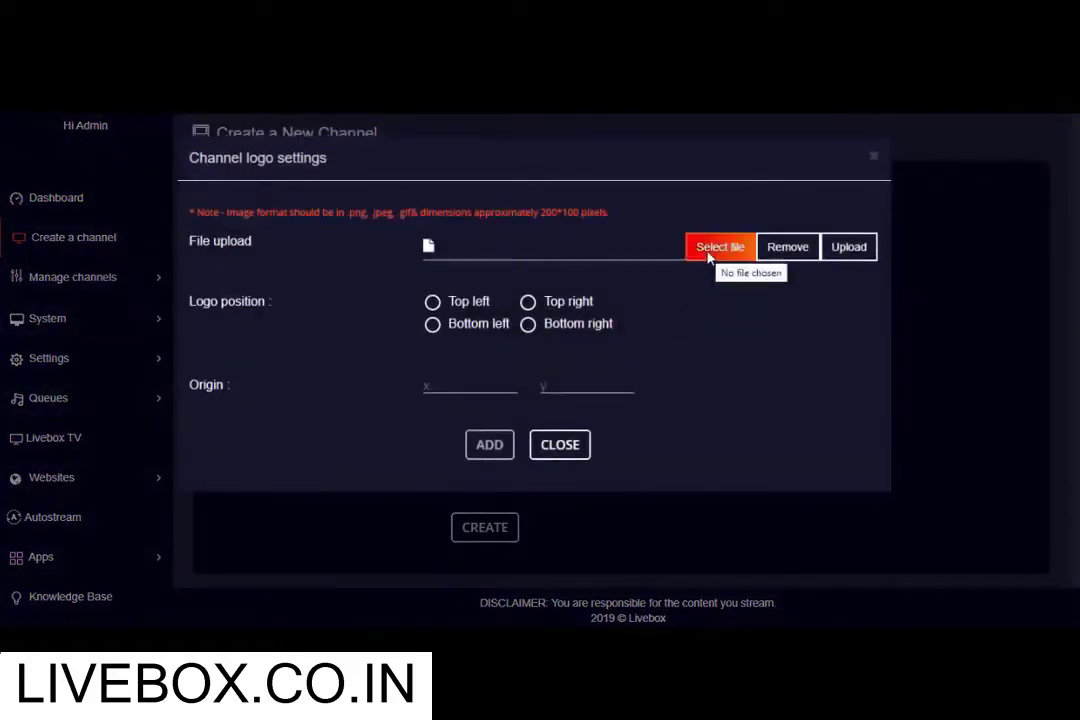
{"action": "left_click", "coordinate": [528, 301]}
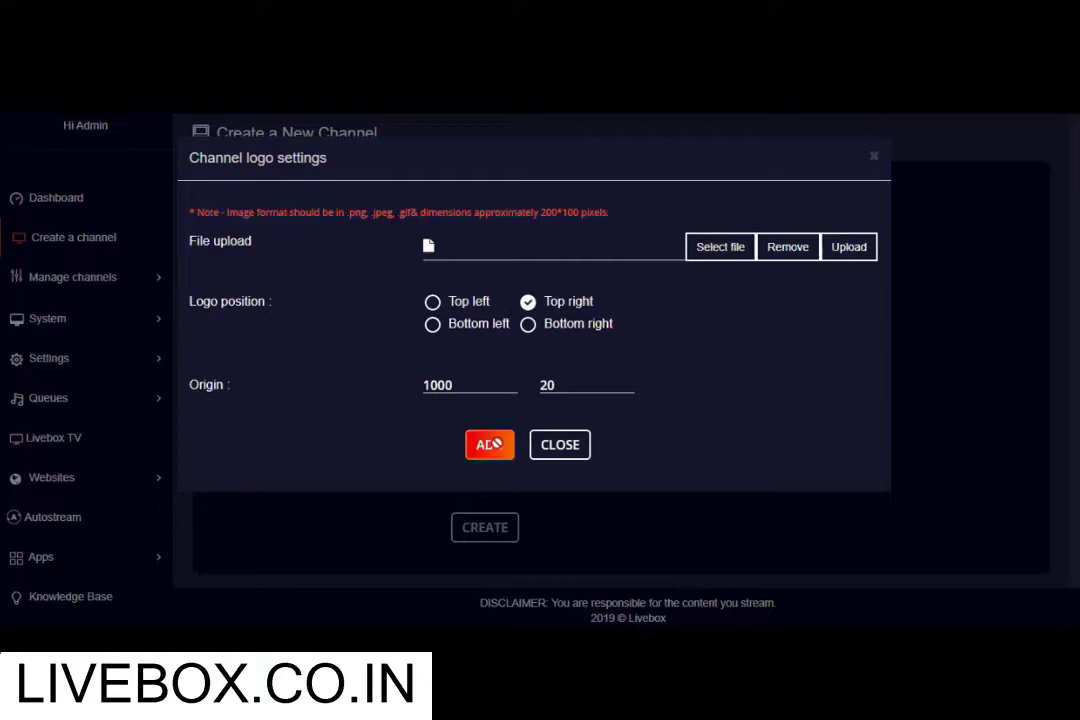
{"action": "left_click", "coordinate": [560, 444]}
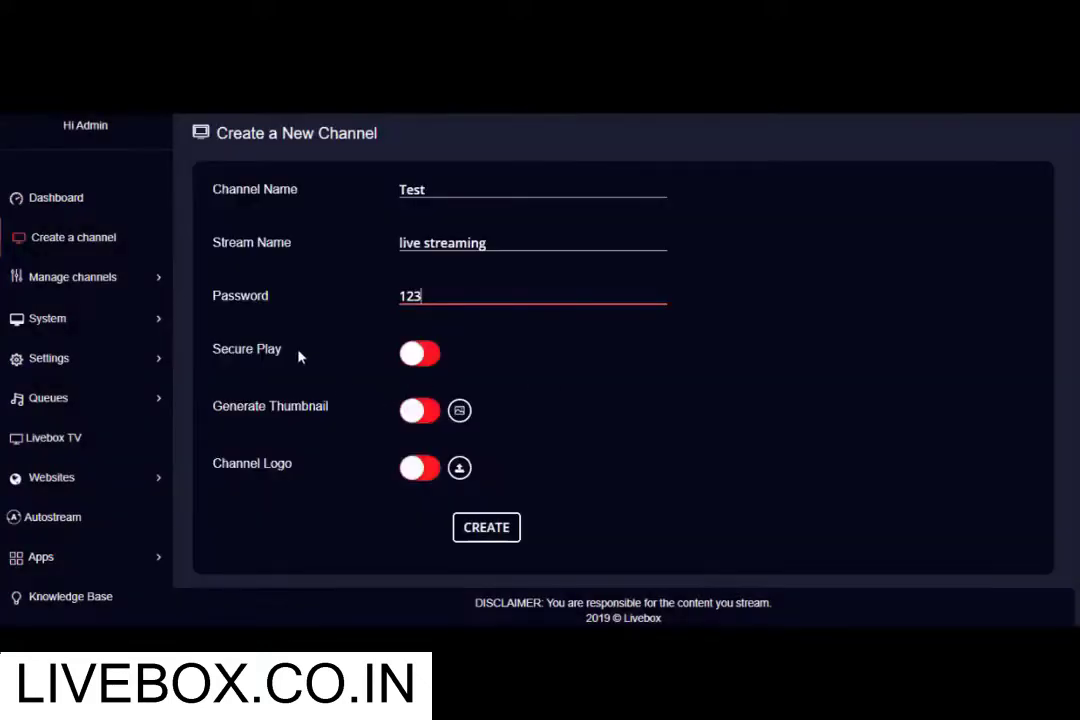
{"action": "left_click", "coordinate": [469, 532]}
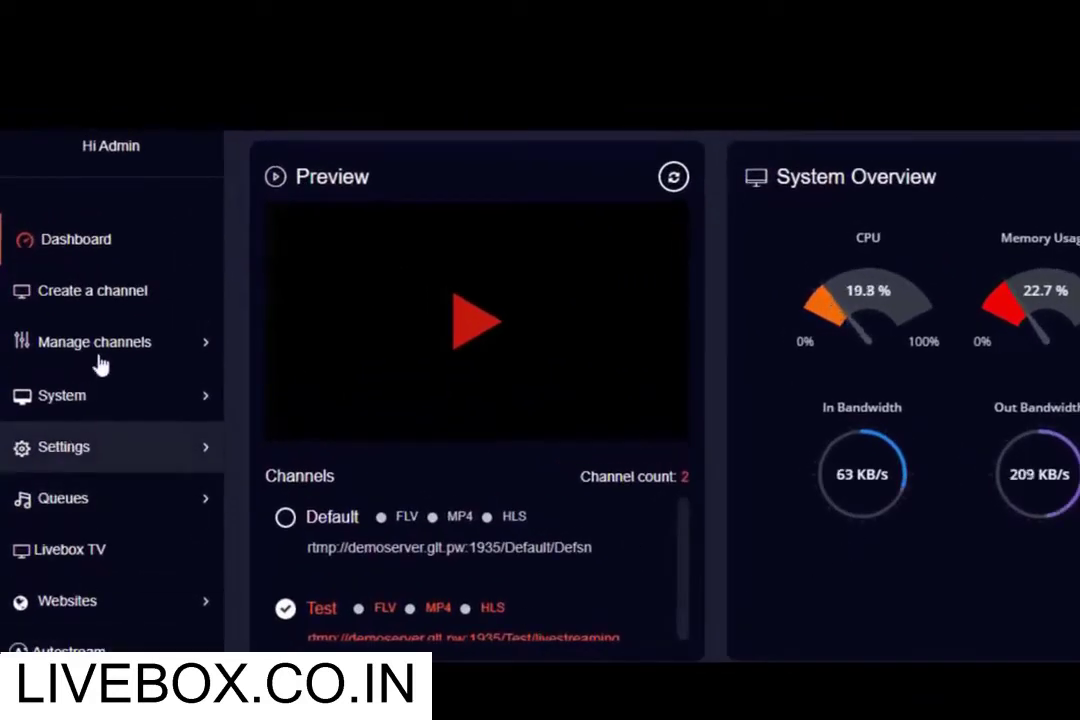
Open the Channel Dashboard and select the Test channel.
{"action": "left_click", "coordinate": [118, 337]}
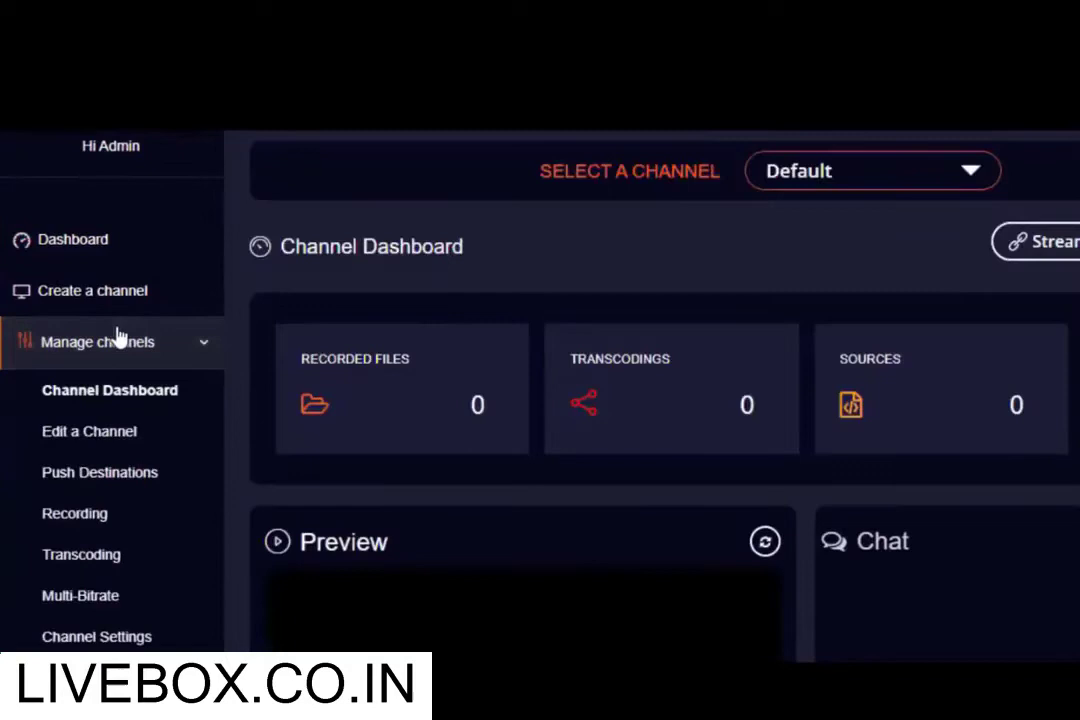
{"action": "left_click", "coordinate": [975, 173]}
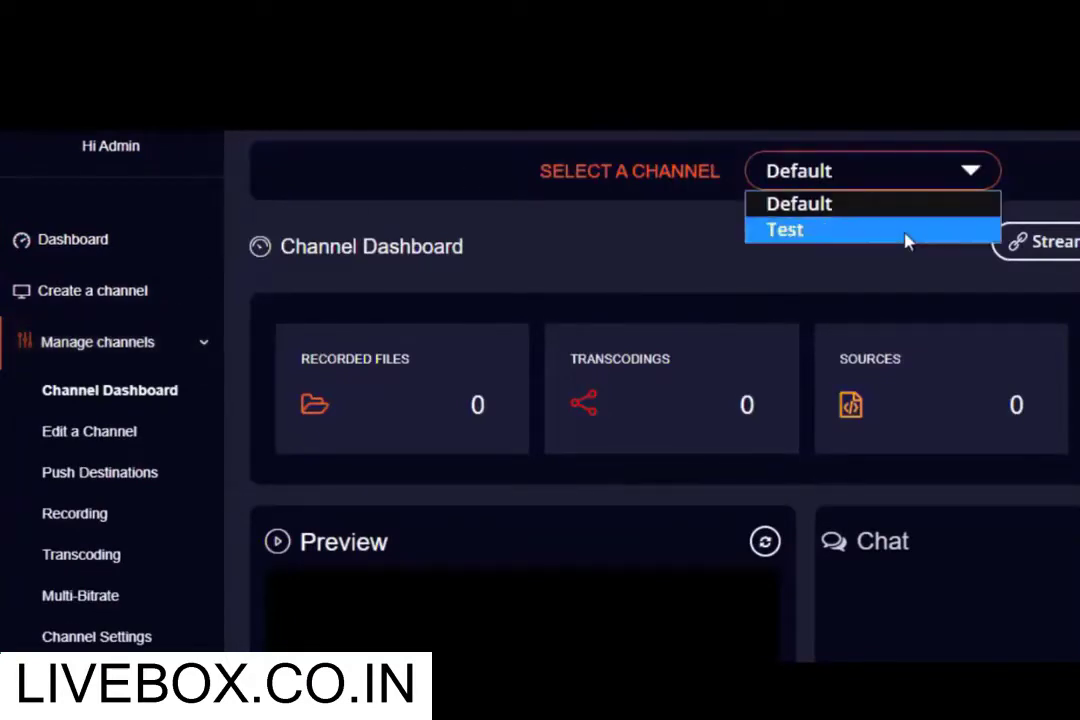
{"action": "left_click", "coordinate": [905, 232]}
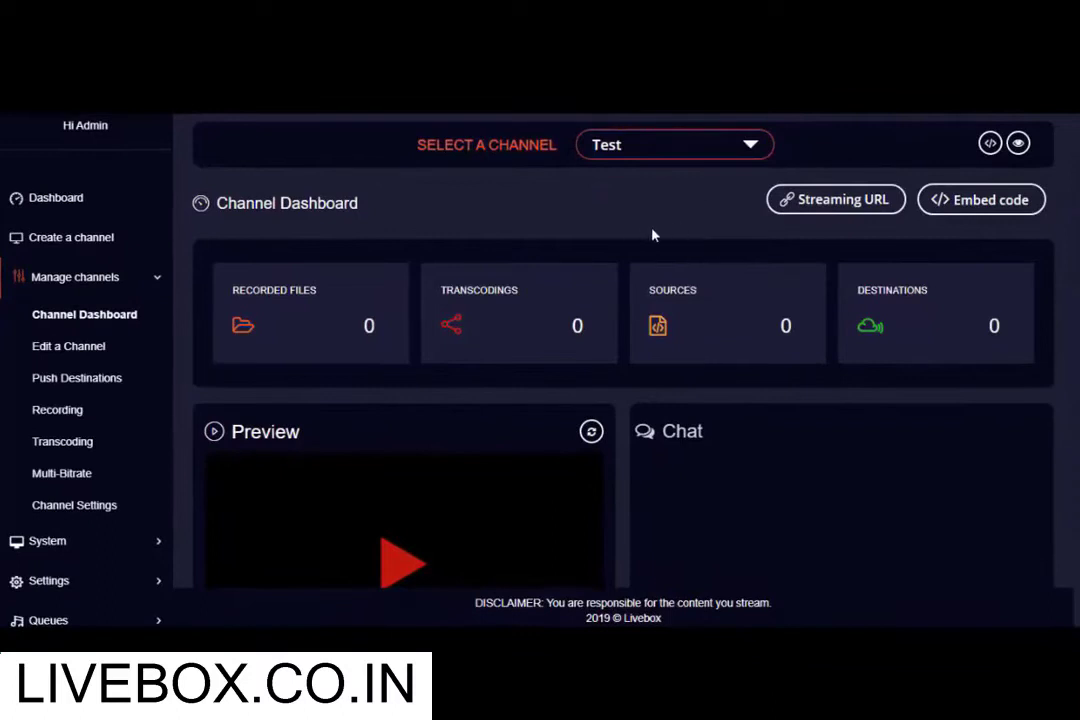
Review and select the Test channel's streaming URL, then close the Streaming URL window.
{"action": "left_click", "coordinate": [818, 203]}
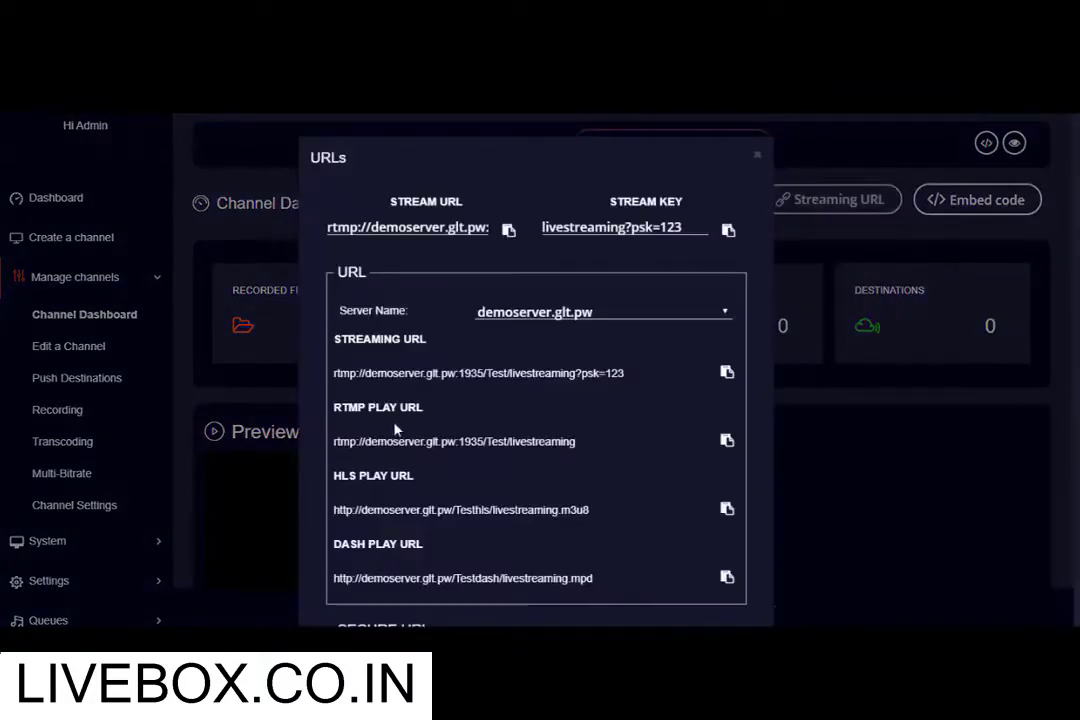
{"action": "scroll", "coordinate": [395, 430], "scroll_direction": "down", "scroll_amount": 3}
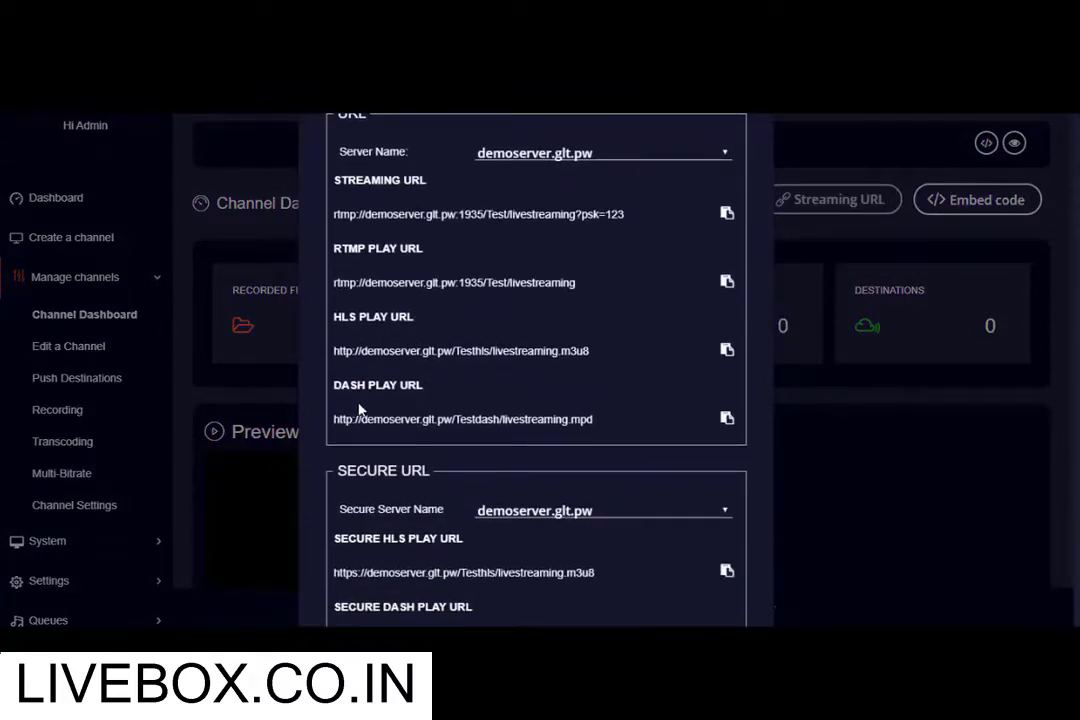
{"action": "scroll", "coordinate": [450, 420], "scroll_direction": "up", "scroll_amount": 2}
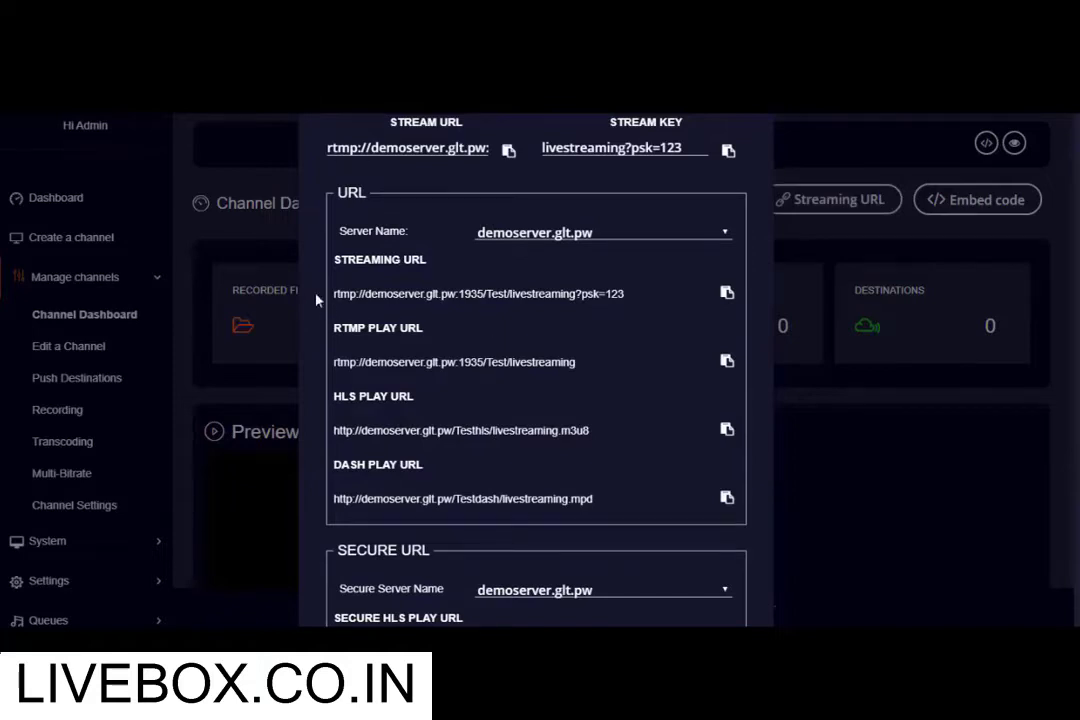
{"action": "left_click_drag", "start_coordinate": [333, 294], "coordinate": [683, 293]}
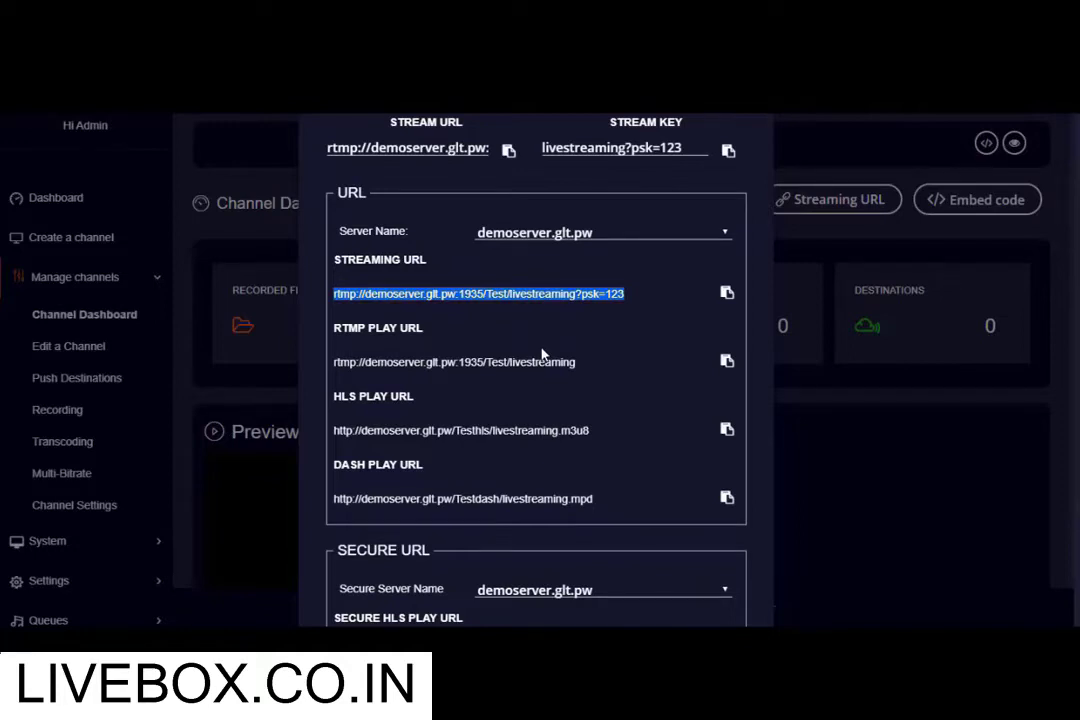
{"action": "scroll", "coordinate": [518, 380], "scroll_direction": "up", "scroll_amount": 2}
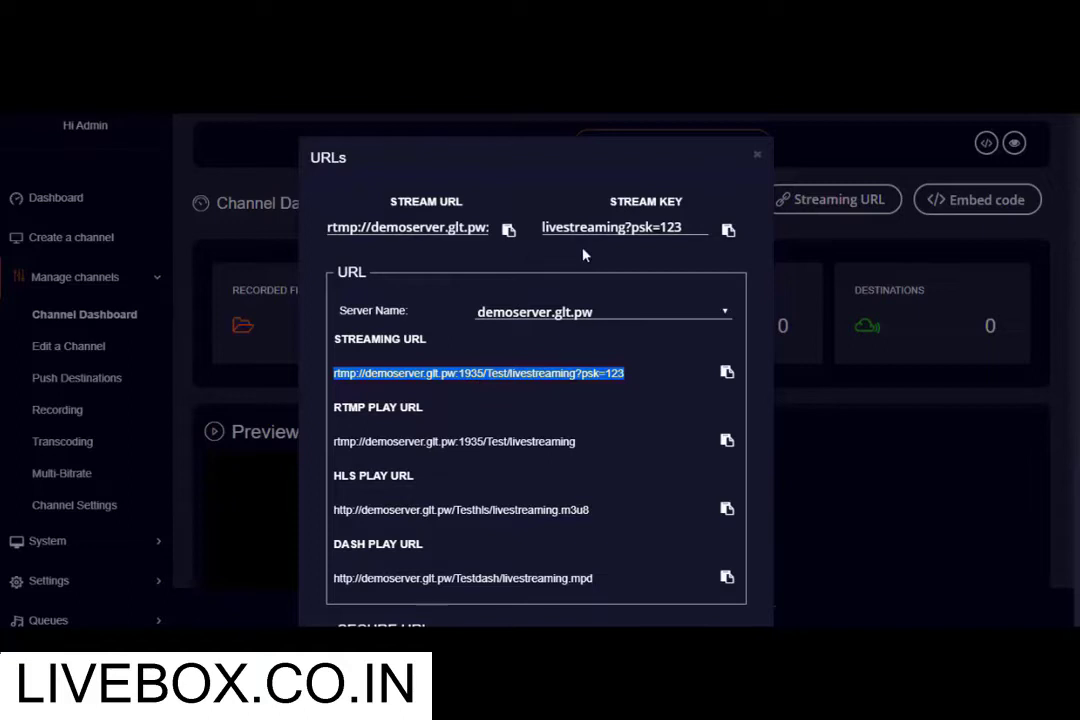
{"action": "key", "text": "Escape"}
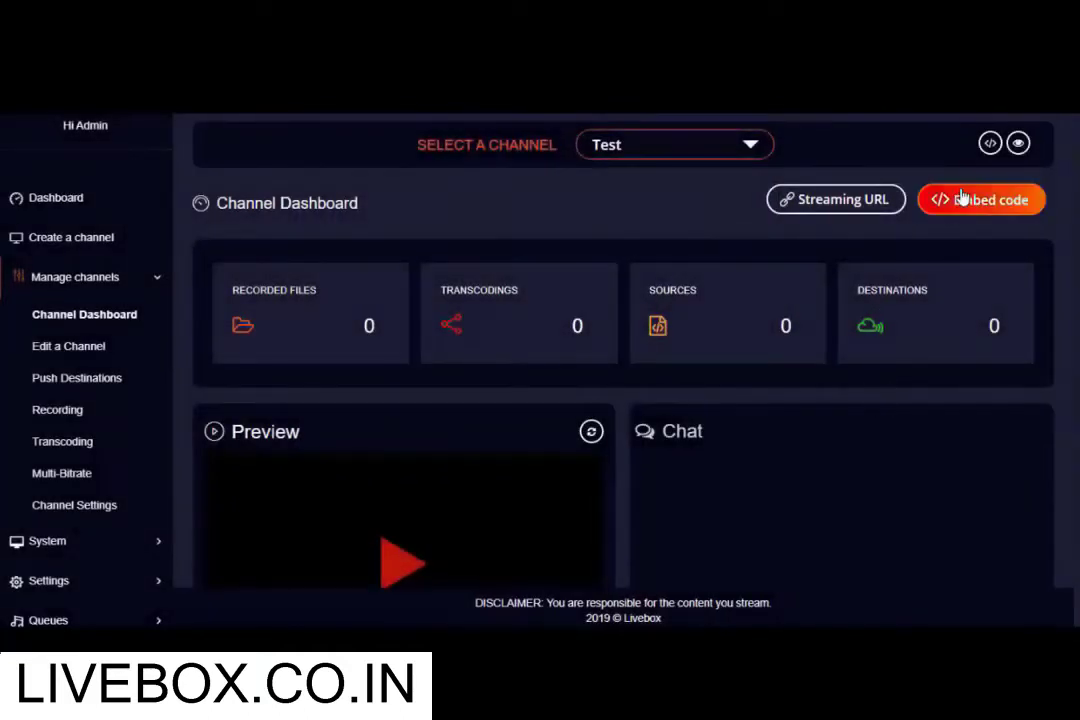
{"action": "left_click", "coordinate": [962, 198]}
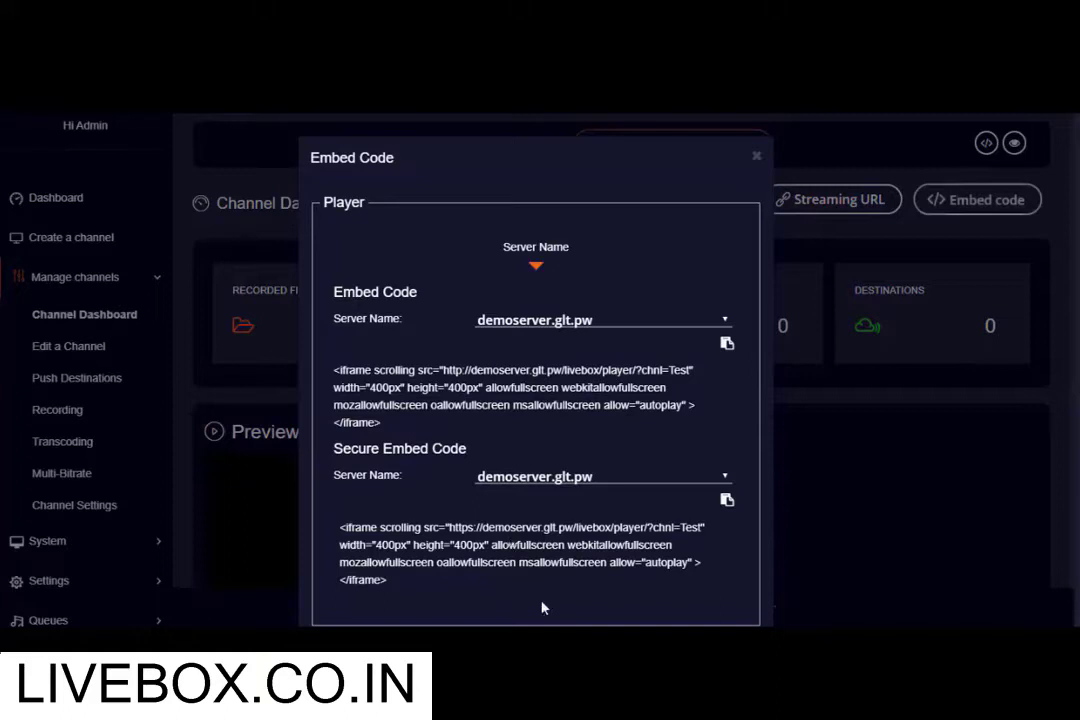
{"action": "left_click_drag", "start_coordinate": [338, 526], "coordinate": [432, 589]}
{"action": "left_click", "coordinate": [398, 419]}
{"action": "left_click_drag", "start_coordinate": [334, 370], "coordinate": [410, 429]}
{"action": "left_click", "coordinate": [756, 158]}
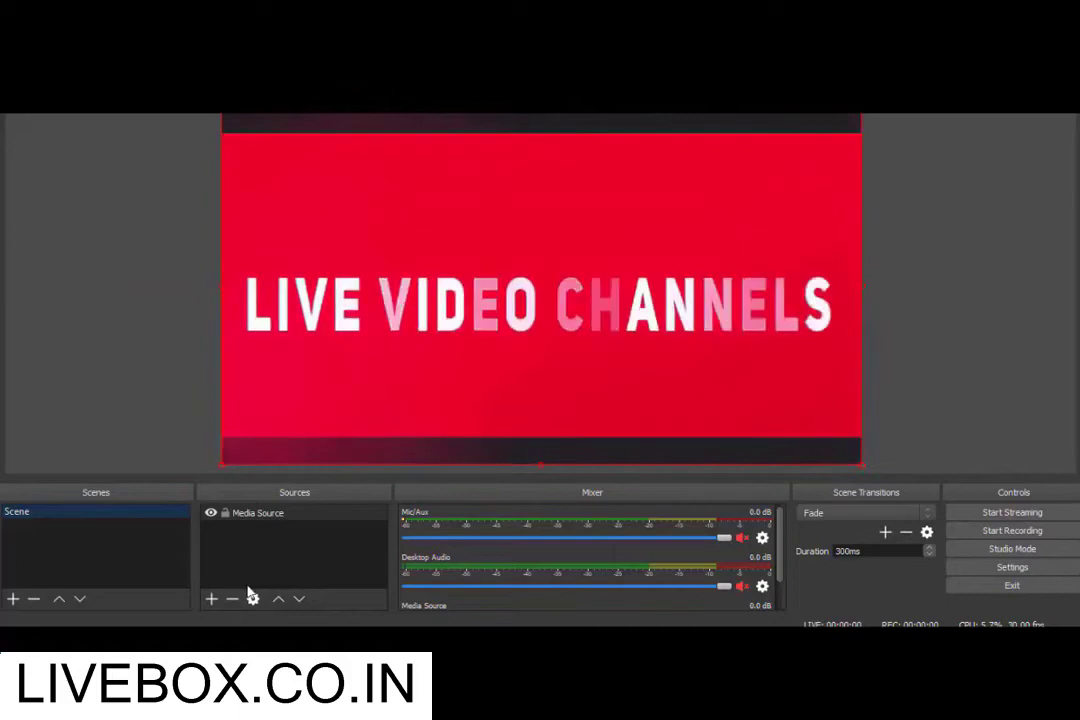
Add a new Media Source to the scene with Loop enabled.
{"action": "left_click", "coordinate": [211, 603]}
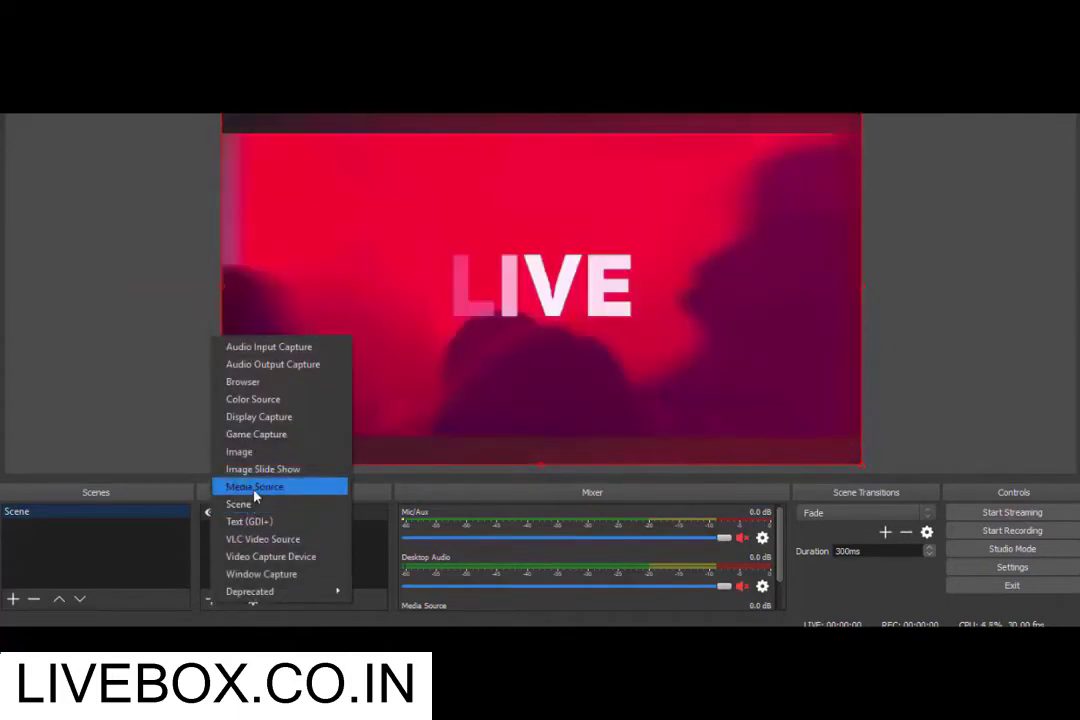
{"action": "left_click", "coordinate": [255, 490]}
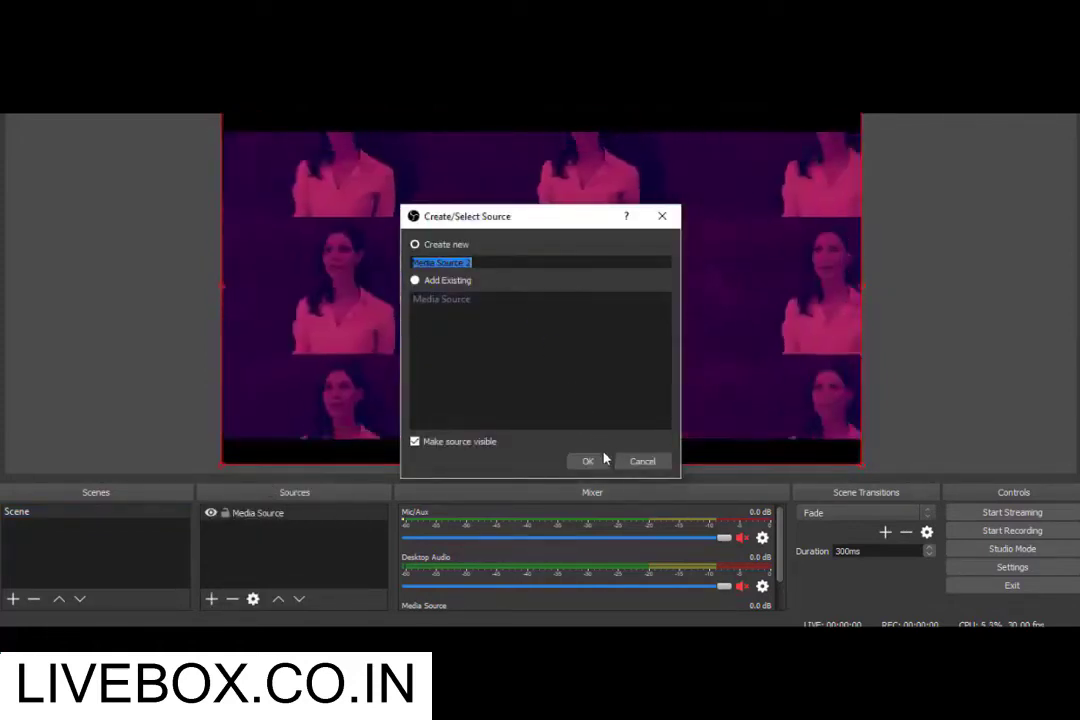
{"action": "left_click", "coordinate": [600, 466]}
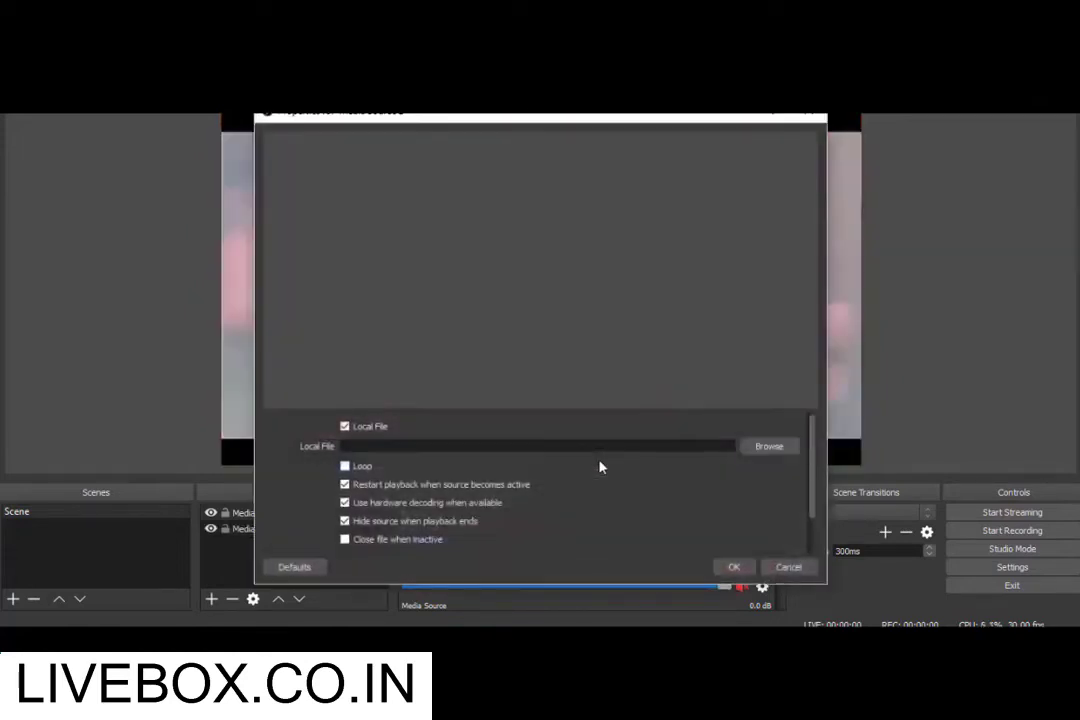
{"action": "left_click", "coordinate": [346, 466]}
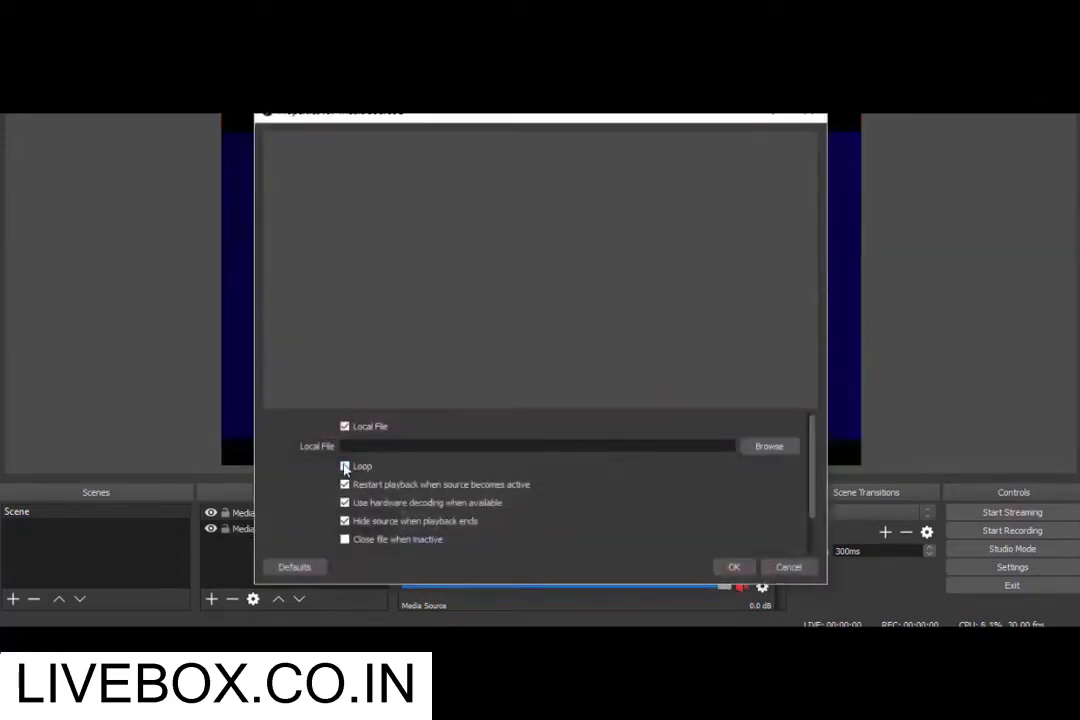
{"action": "left_click", "coordinate": [776, 446]}
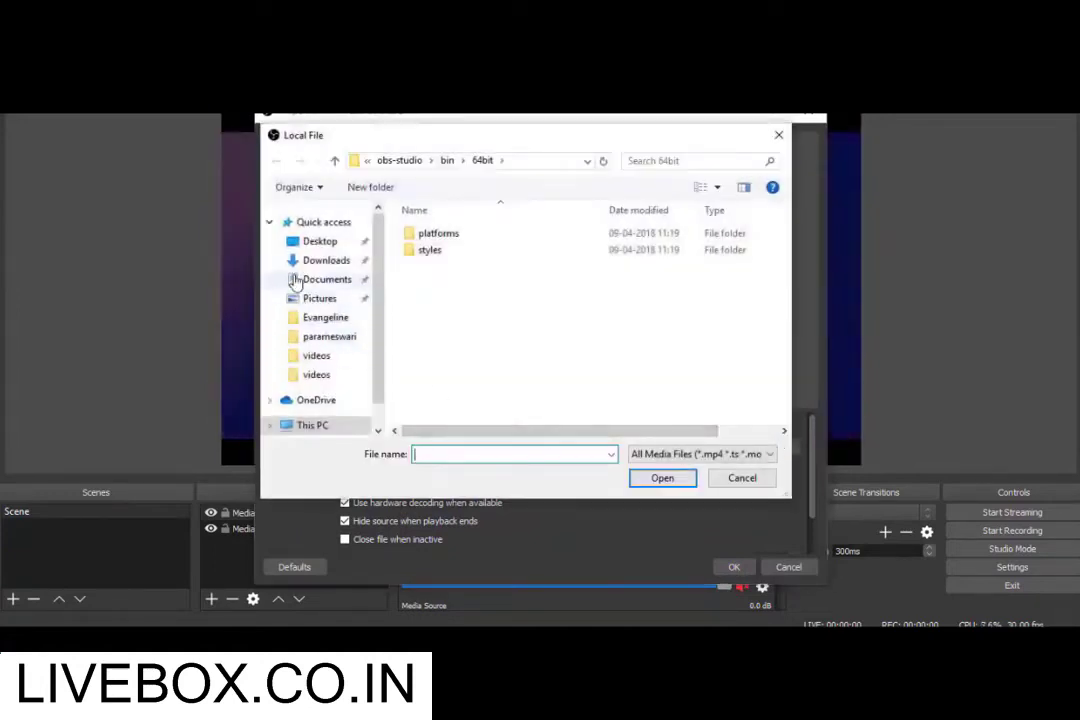
{"action": "left_click", "coordinate": [779, 135]}
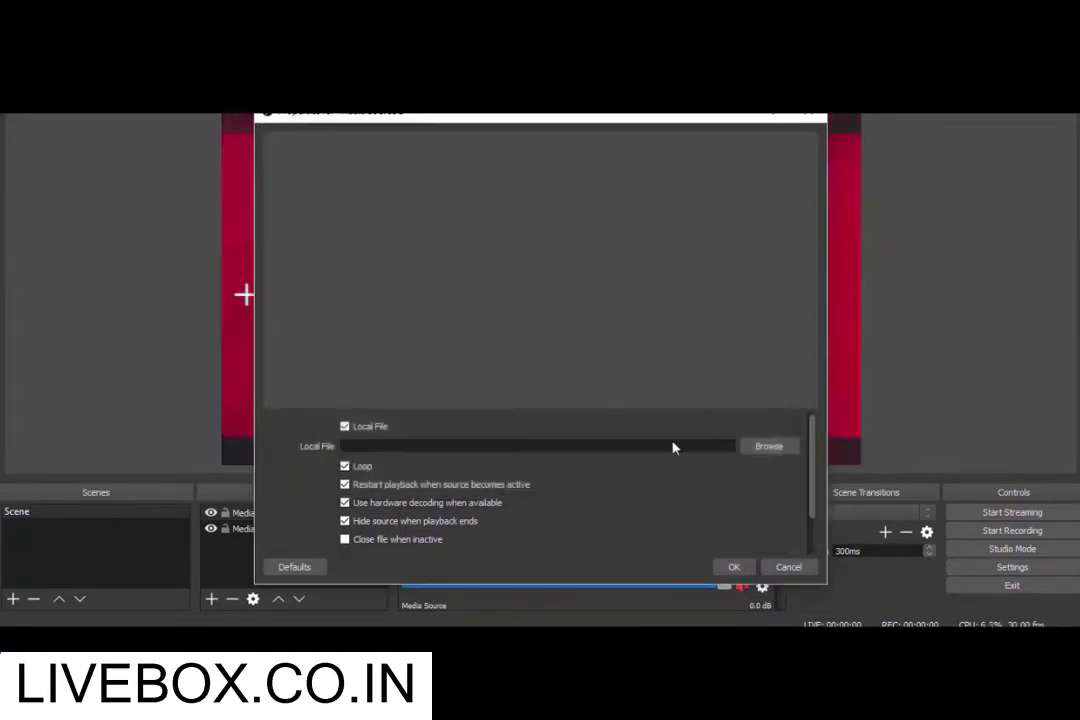
{"action": "left_click", "coordinate": [734, 568]}
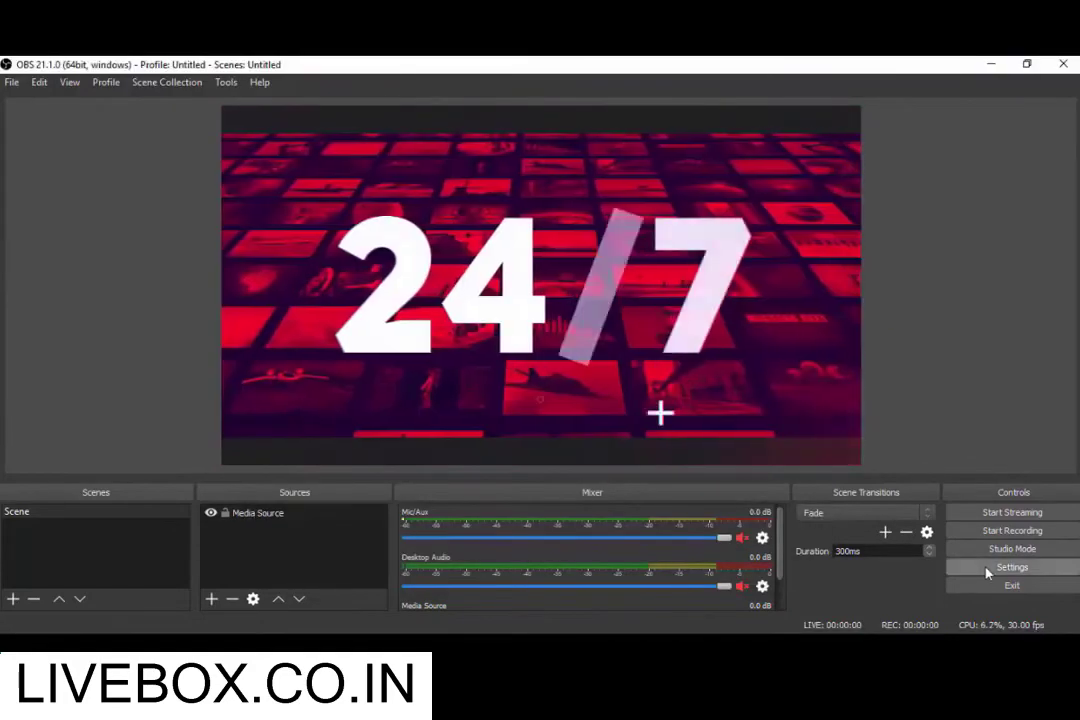
Show the Stream page of OBS Studio's settings.
{"action": "left_click", "coordinate": [987, 569]}
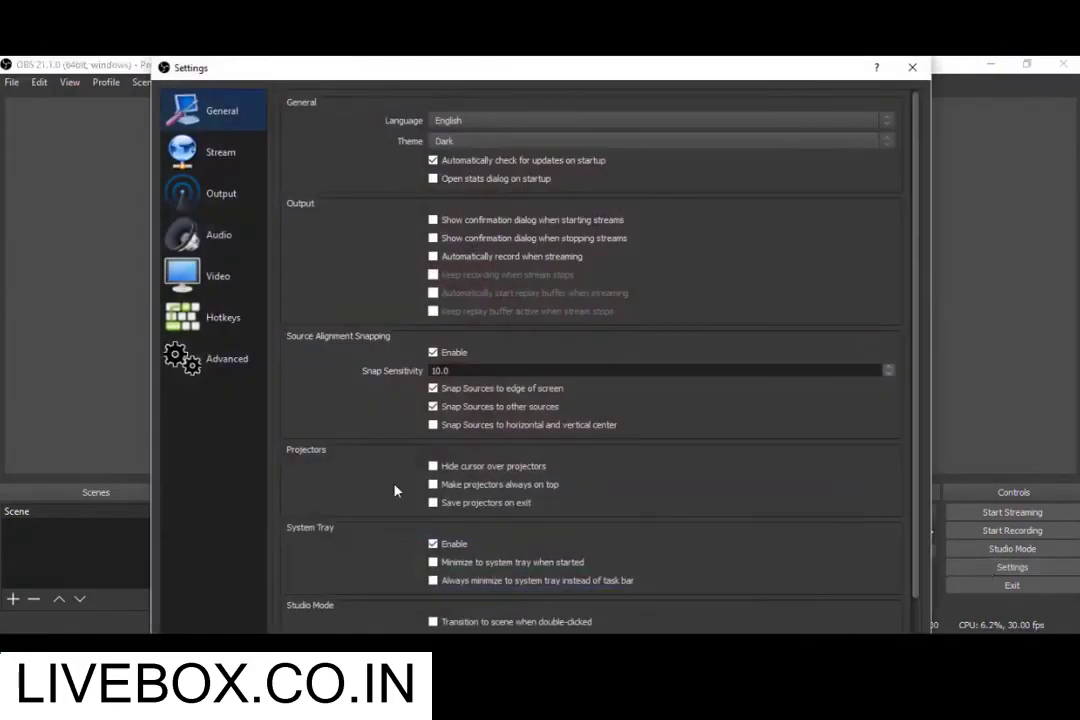
{"action": "left_click", "coordinate": [224, 152]}
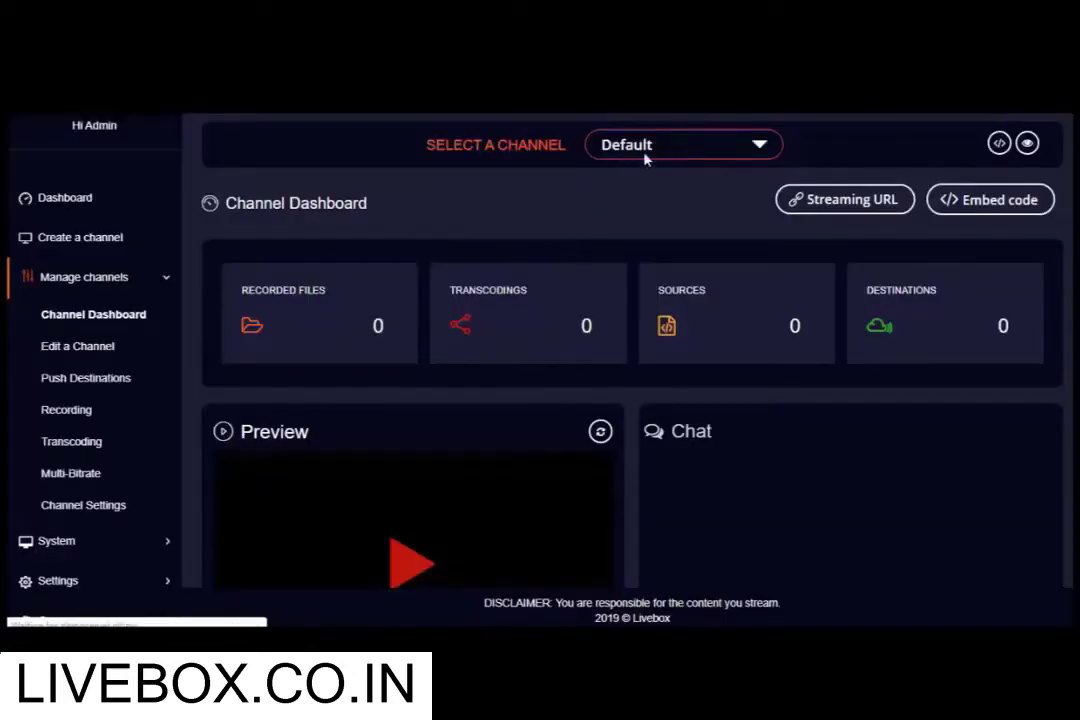
Switch the dashboard to the Test channel and copy its Stream URL and Stream Key.
{"action": "left_click", "coordinate": [650, 150]}
{"action": "left_click", "coordinate": [660, 190]}
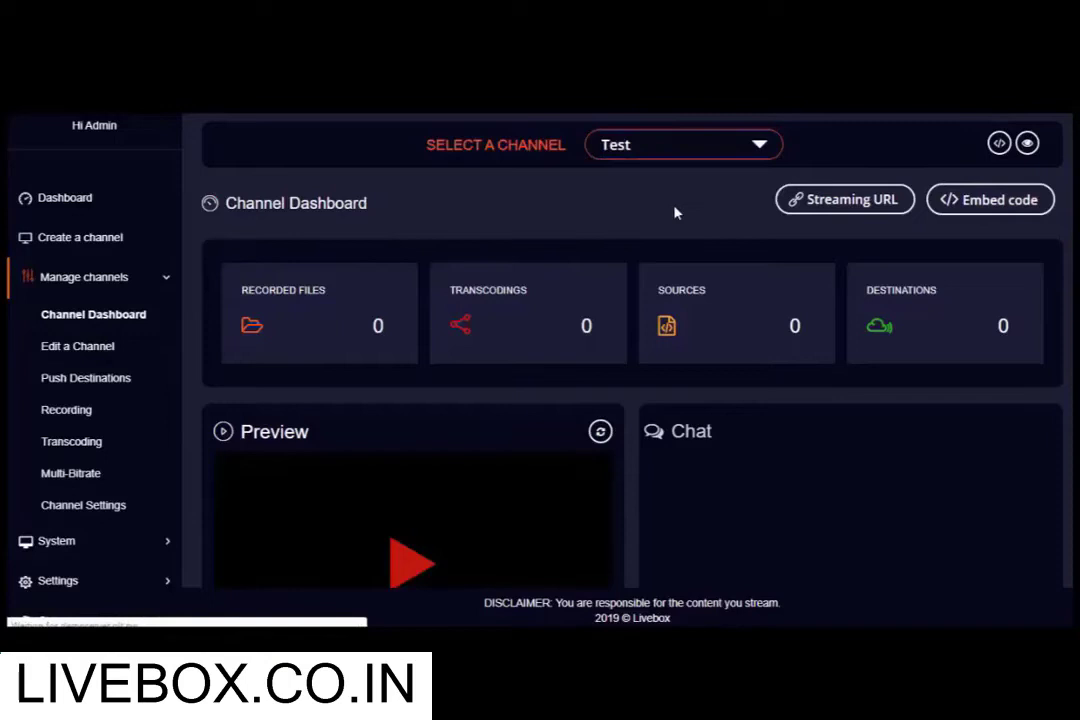
{"action": "left_click", "coordinate": [831, 205]}
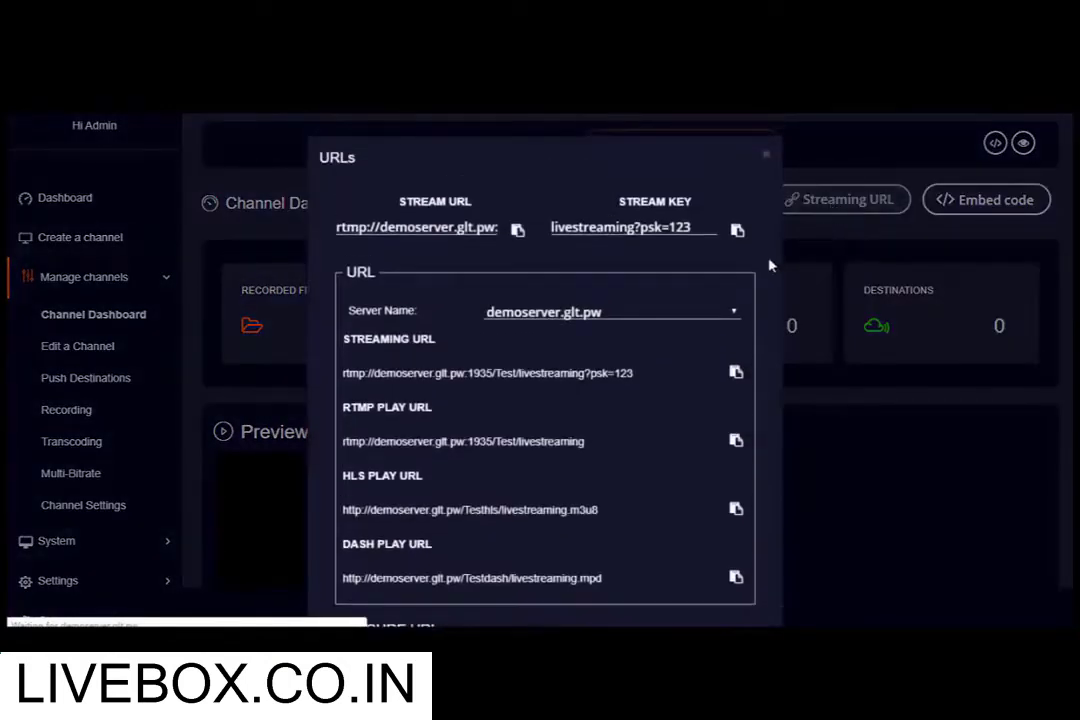
{"action": "left_click", "coordinate": [516, 231]}
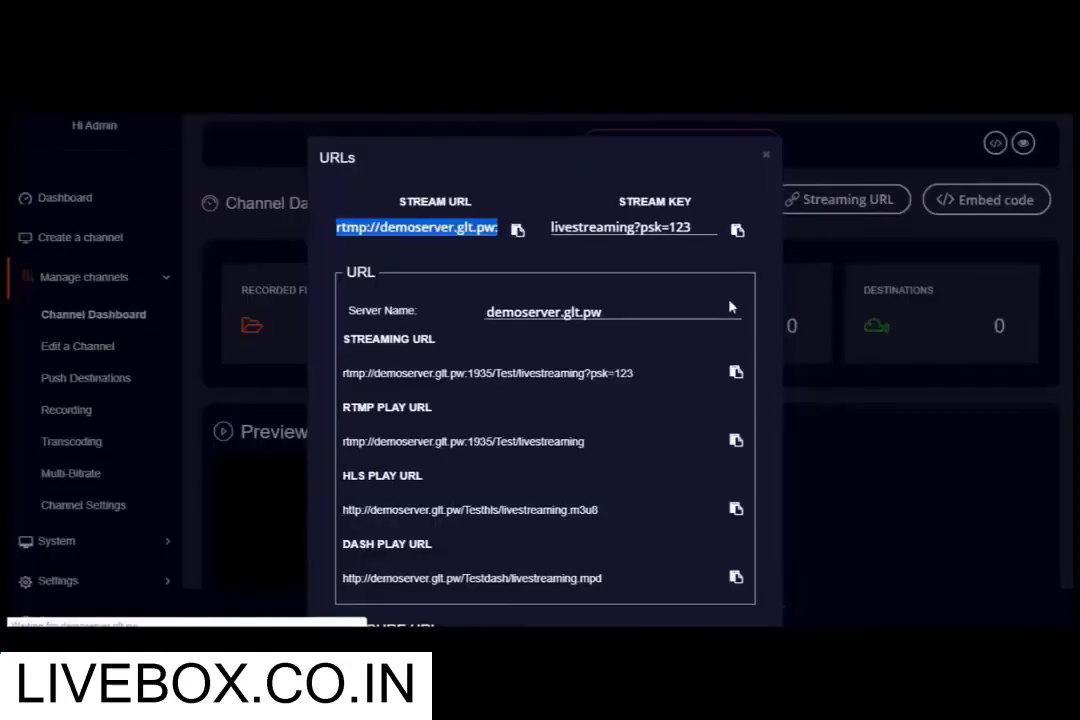
{"action": "left_click", "coordinate": [737, 231]}
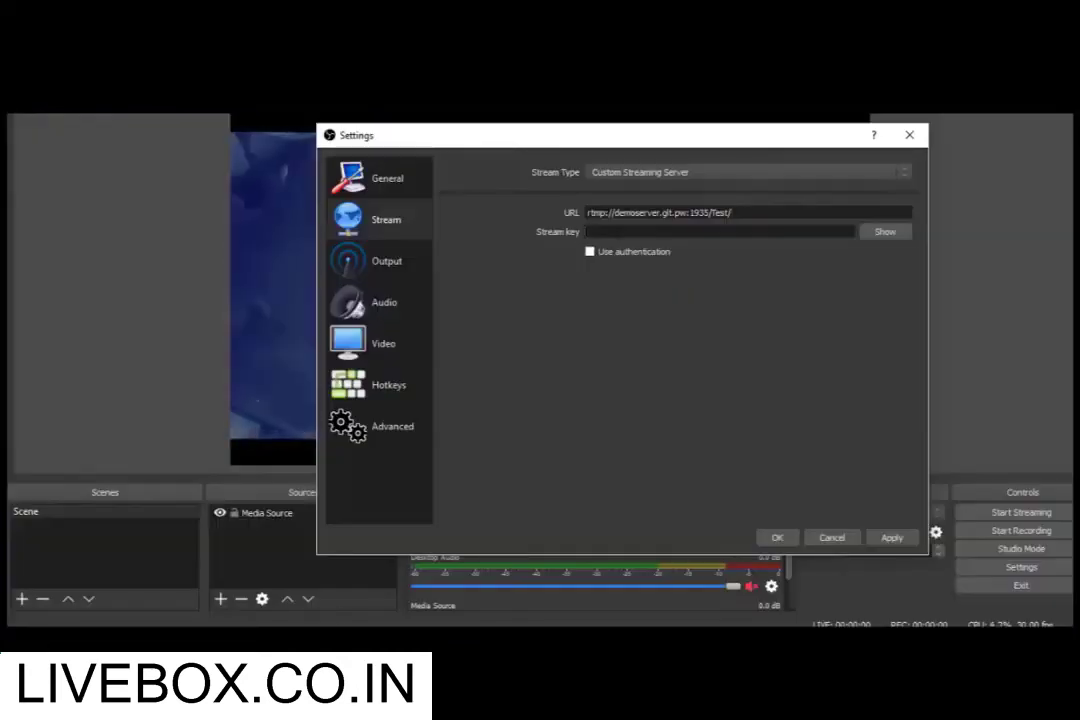
Paste the Test channel's stream key into OBS stream settings, save, and start streaming.
{"action": "key", "text": "ctrl+v"}
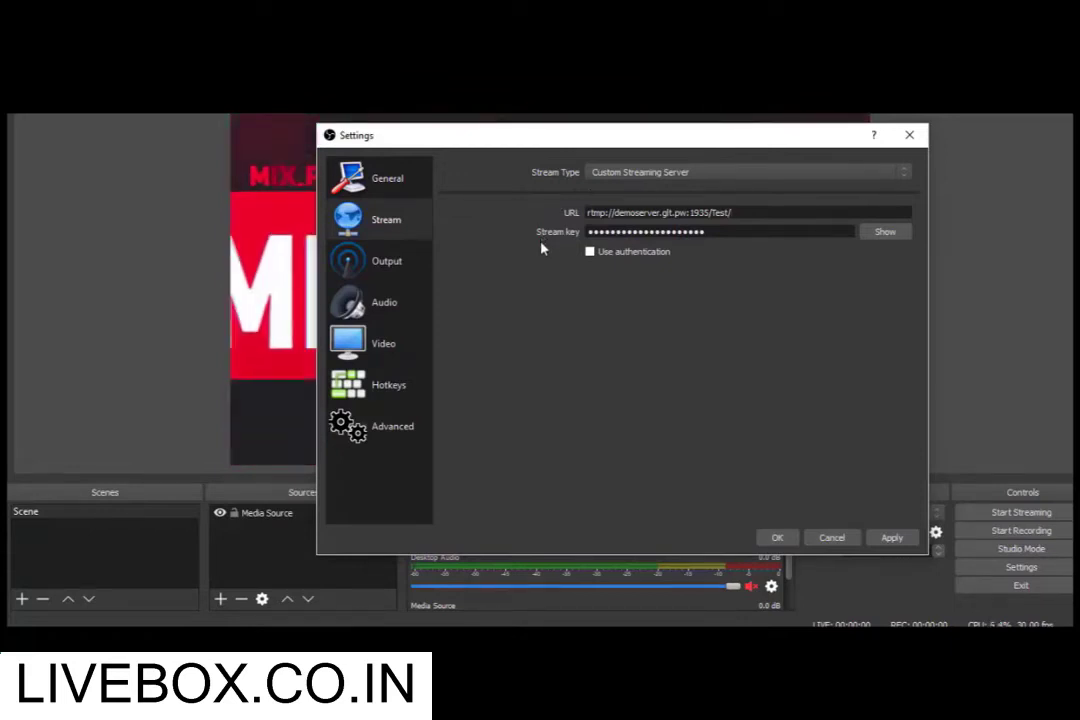
{"action": "left_click", "coordinate": [769, 541]}
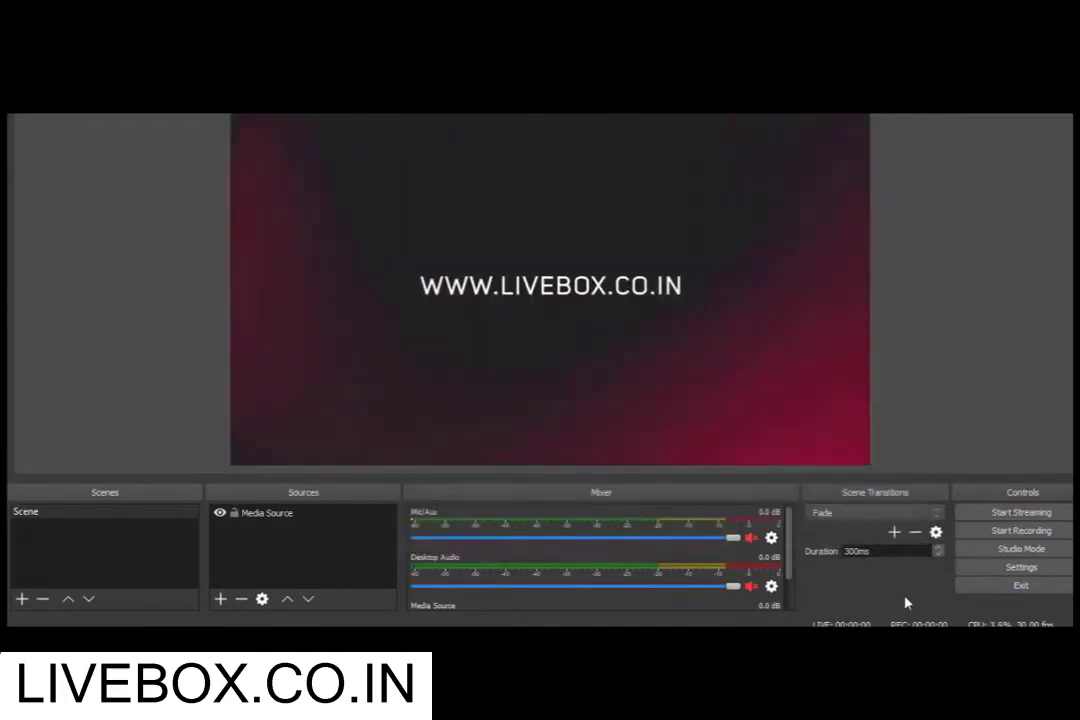
{"action": "left_click", "coordinate": [986, 514]}
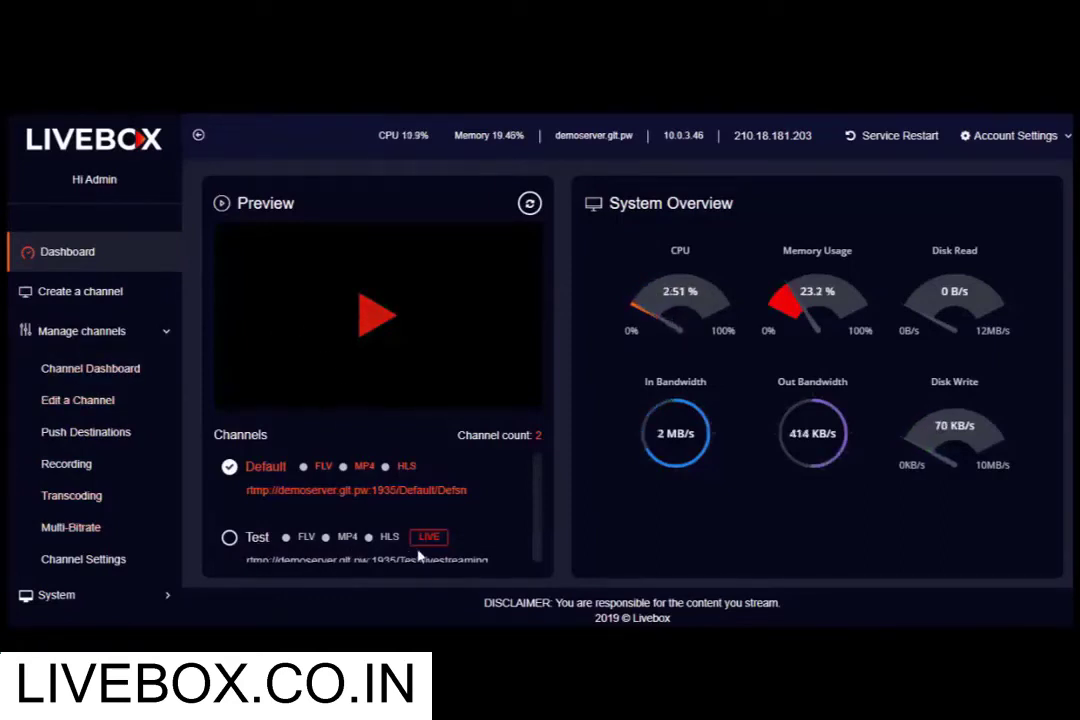
Play the live Test channel in the dashboard Preview.
{"action": "left_click", "coordinate": [227, 538]}
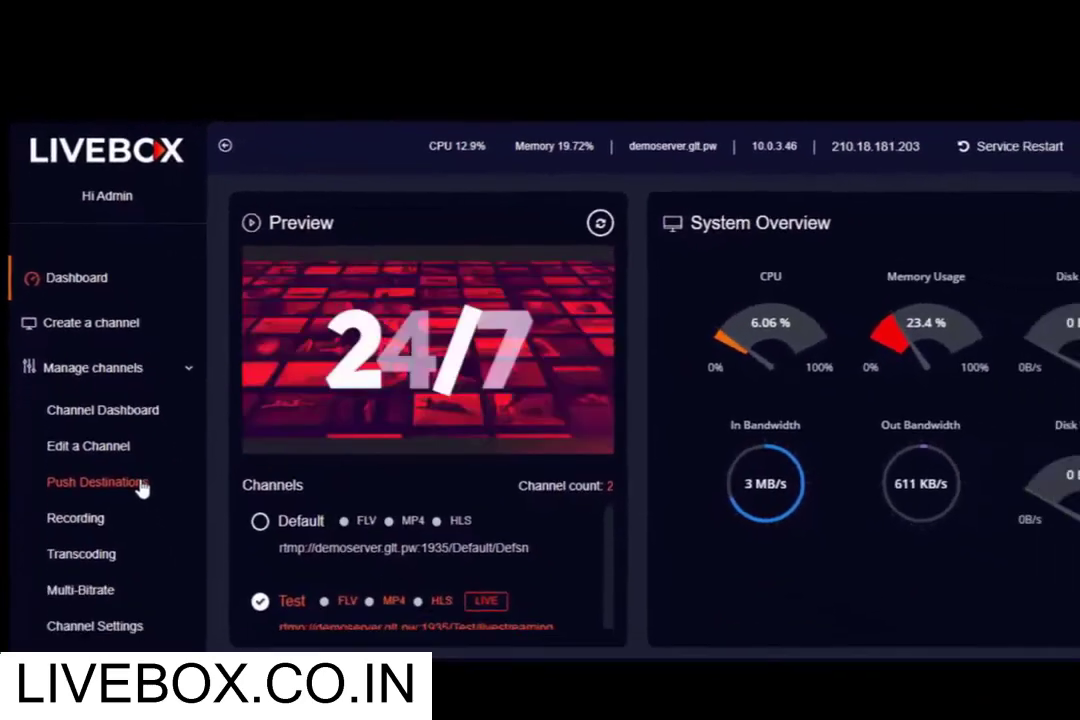
Show Push Destinations for the Test channel and bring up the Add Destination options.
{"action": "left_click", "coordinate": [141, 486]}
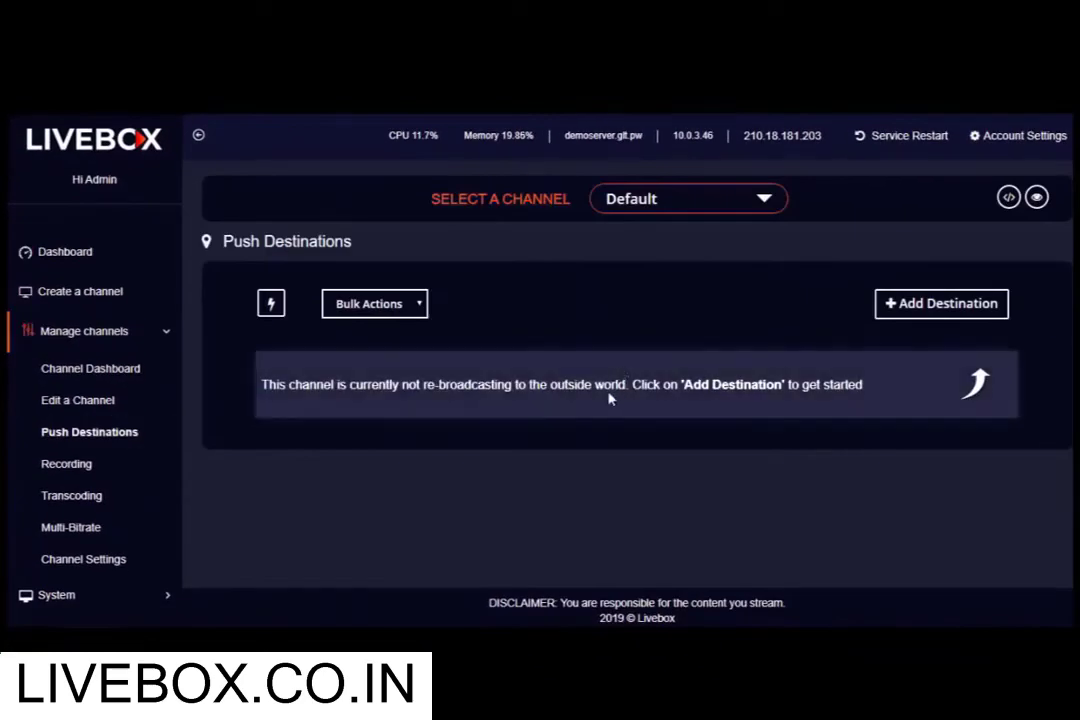
{"action": "left_click", "coordinate": [688, 205]}
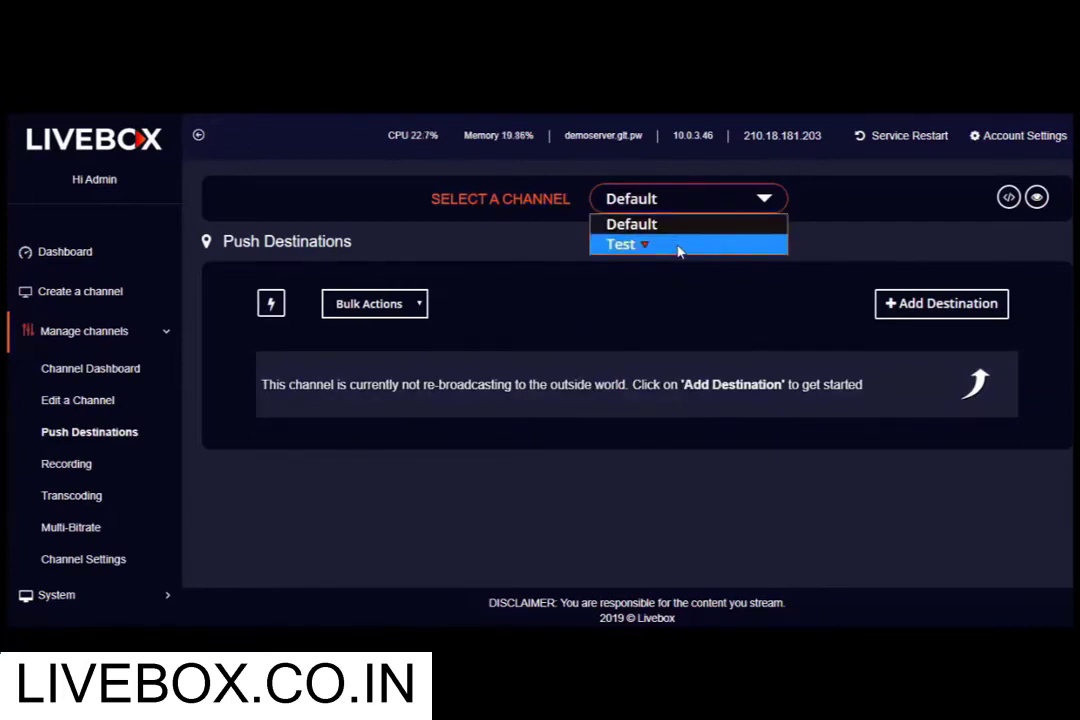
{"action": "left_click", "coordinate": [678, 251]}
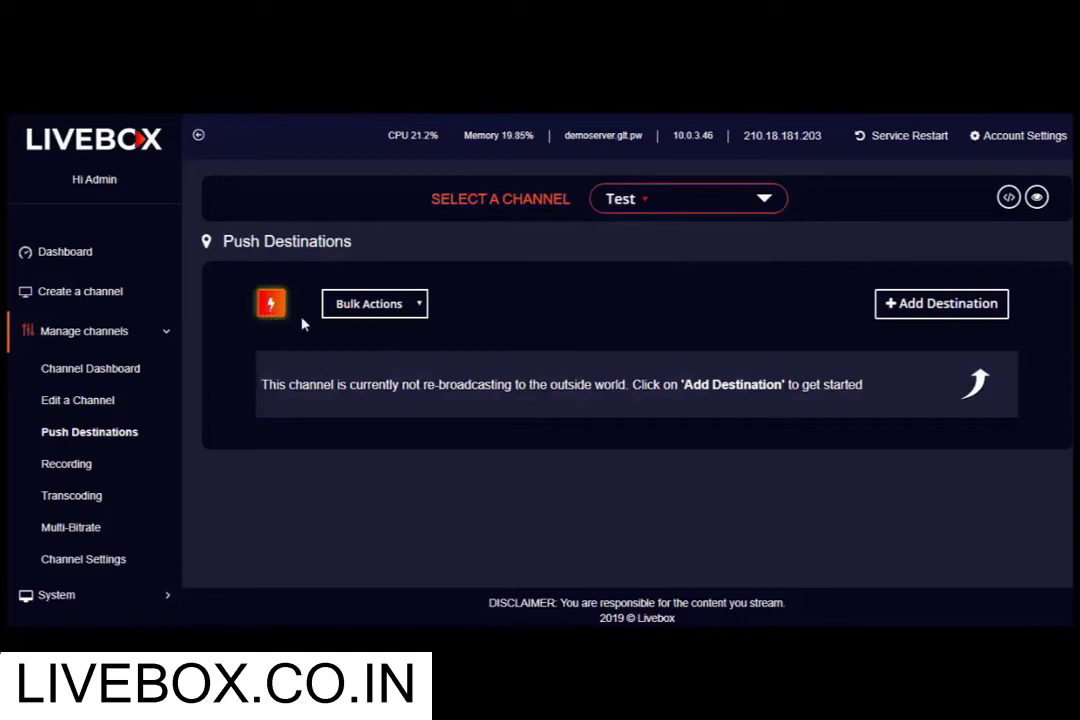
{"action": "left_click", "coordinate": [922, 308]}
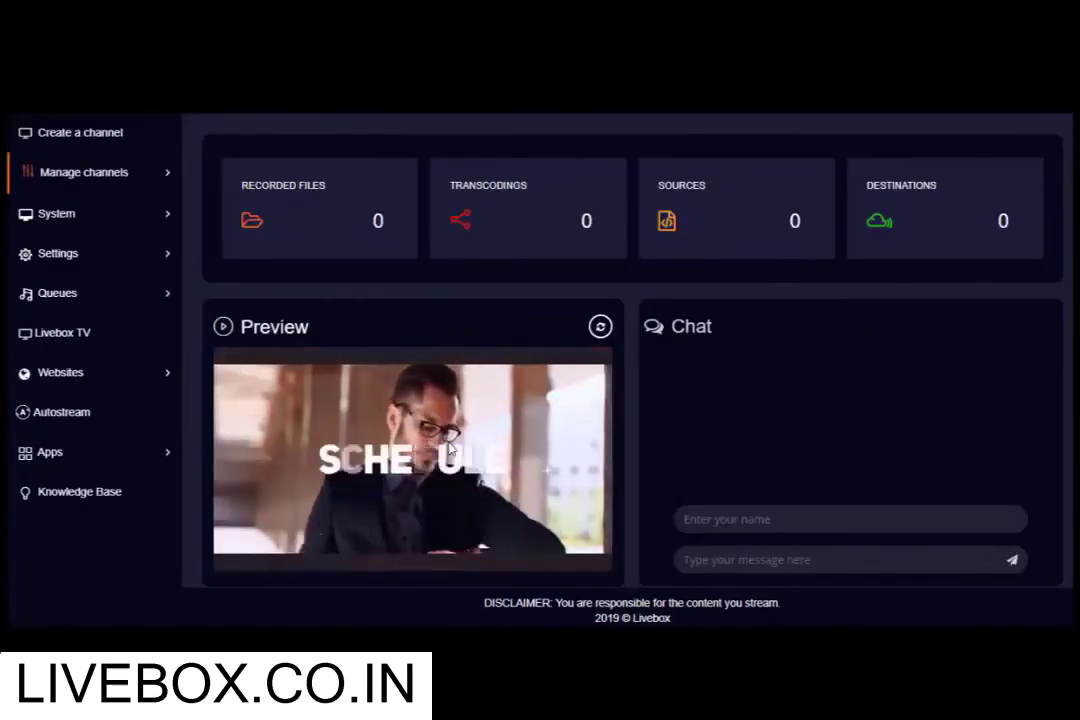
Scroll up the Channel Dashboard to review the Test channel's zero counts.
{"action": "scroll", "coordinate": [449, 451], "scroll_direction": "up", "scroll_amount": 1}
{"action": "scroll", "coordinate": [449, 451], "scroll_direction": "up", "scroll_amount": 3}
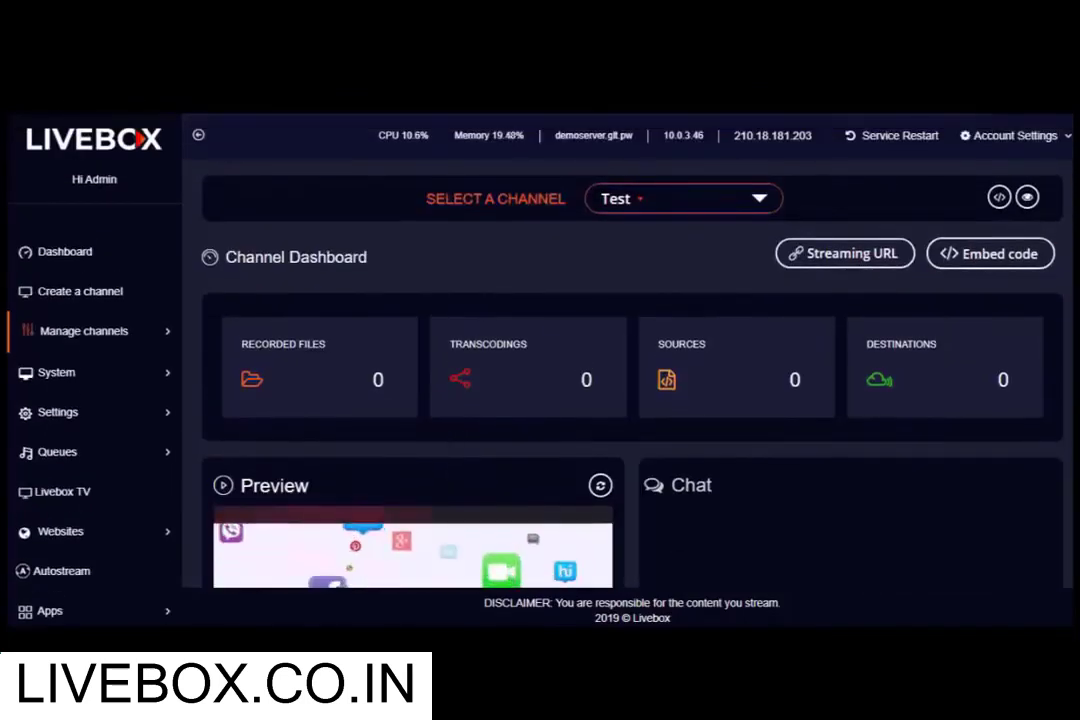